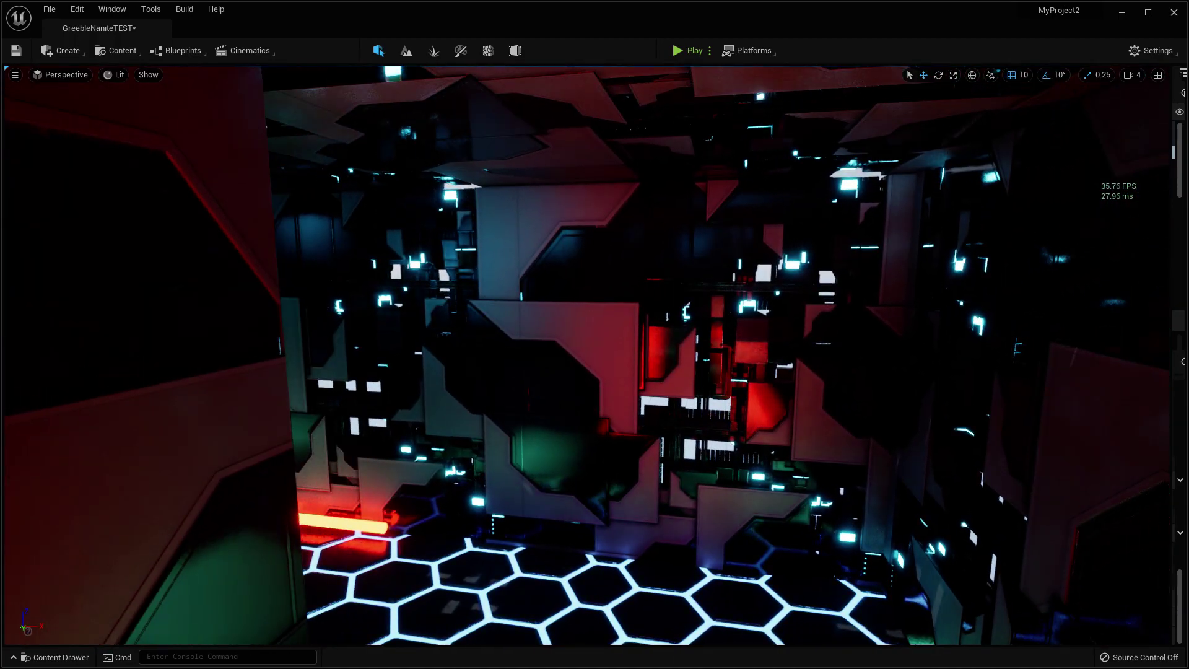
# Fly the camera over the hex floor and down the red corridor, centred on the far doorway
pyautogui.moveTo(416, 561); pyautogui.dragTo(415, 561, button='right')
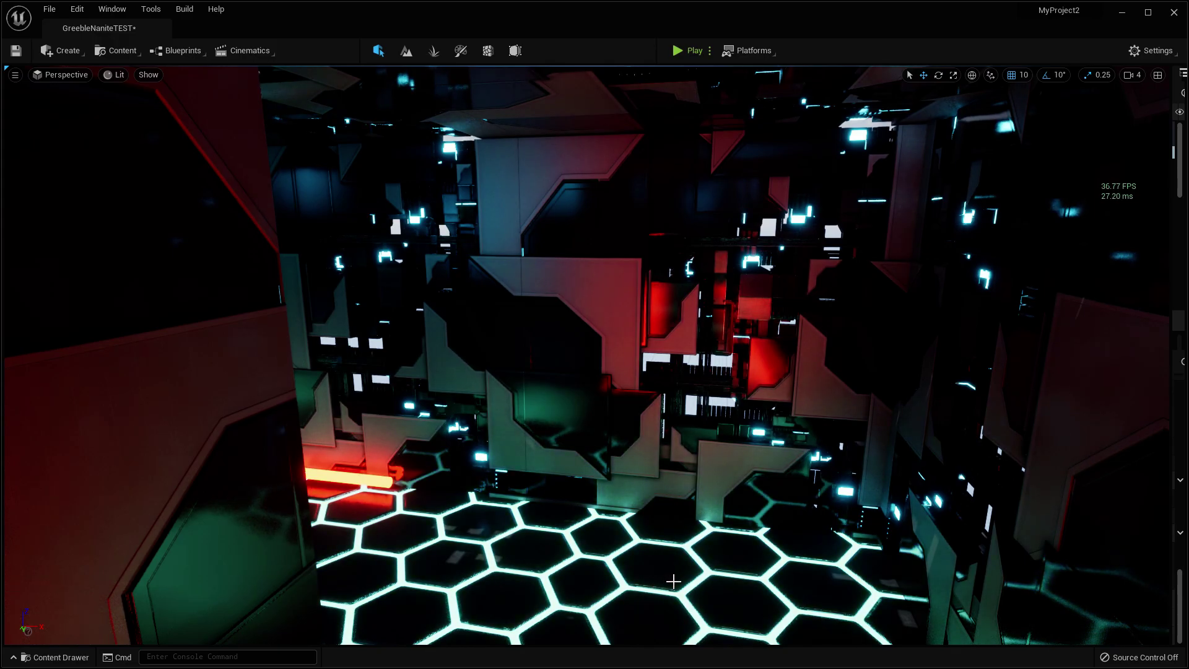
pyautogui.moveTo(672, 581); pyautogui.dragTo(673, 581, button='right')
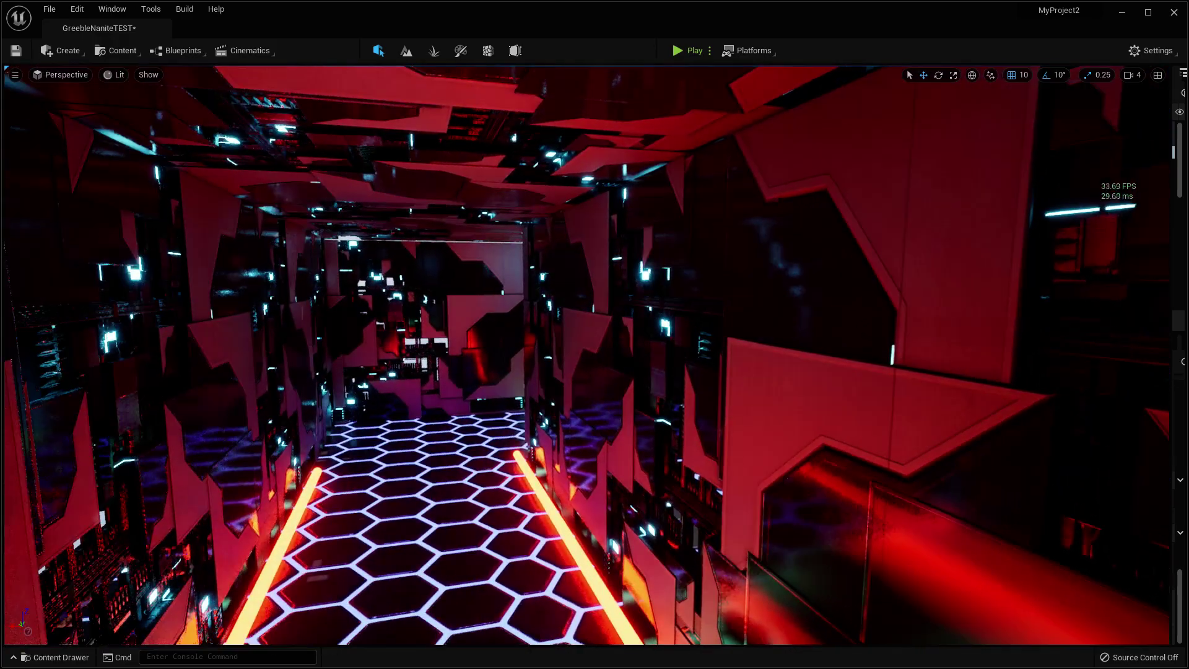
pyautogui.moveTo(594, 353); pyautogui.dragTo(650, 353, button='right')
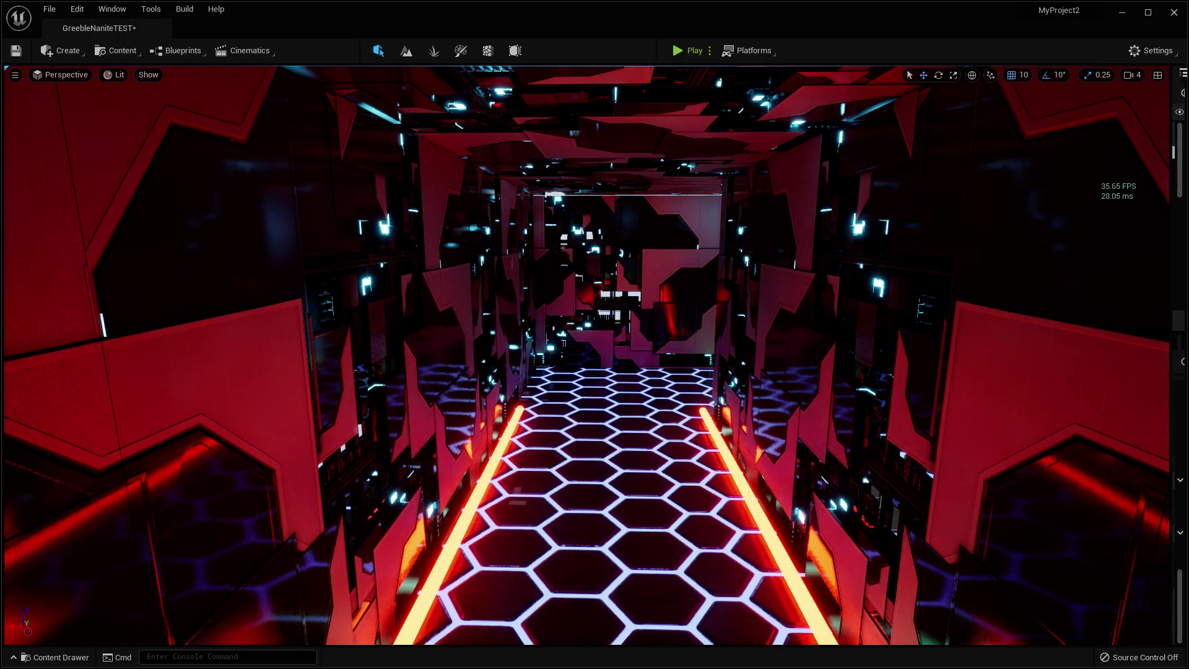
pyautogui.moveTo(594, 353); pyautogui.dragTo(650, 353, button='right')
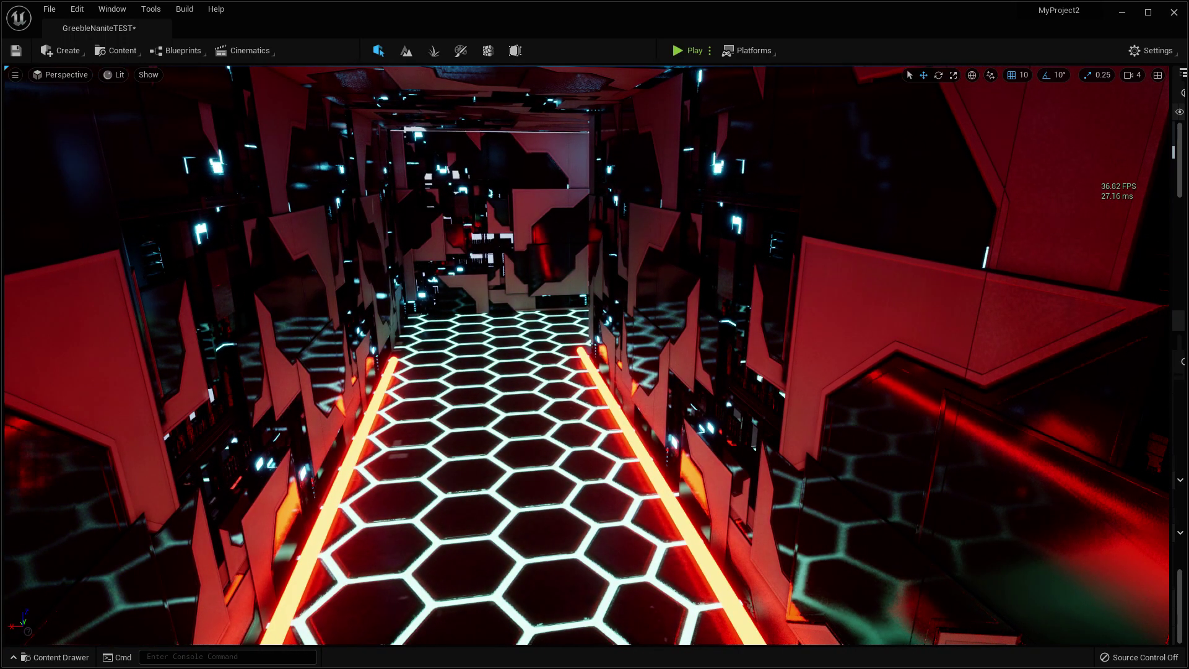
pyautogui.moveTo(595, 353); pyautogui.dragTo(520, 354, button='right')
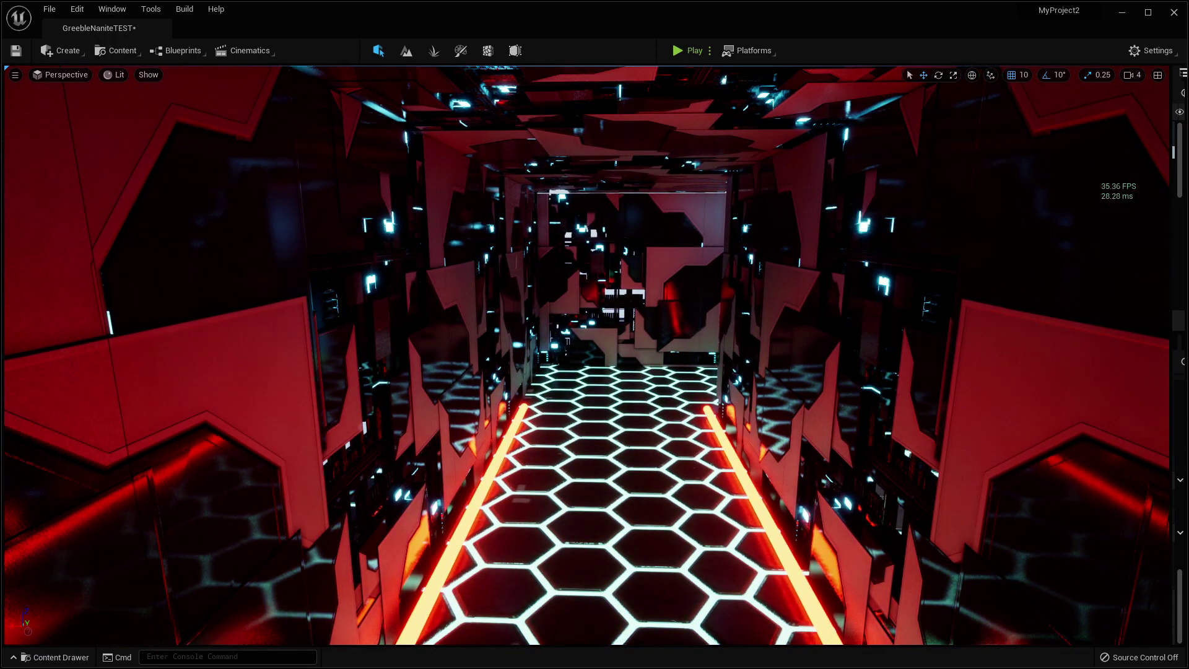
pyautogui.moveTo(594, 353)
pyautogui.mouseDown(button='right')
pyautogui.moveTo(594, 404)
pyautogui.moveTo(594, 354)
pyautogui.moveTo(595, 391)
pyautogui.moveTo(595, 363)
pyautogui.moveTo(595, 376)
pyautogui.mouseUp(button='right')
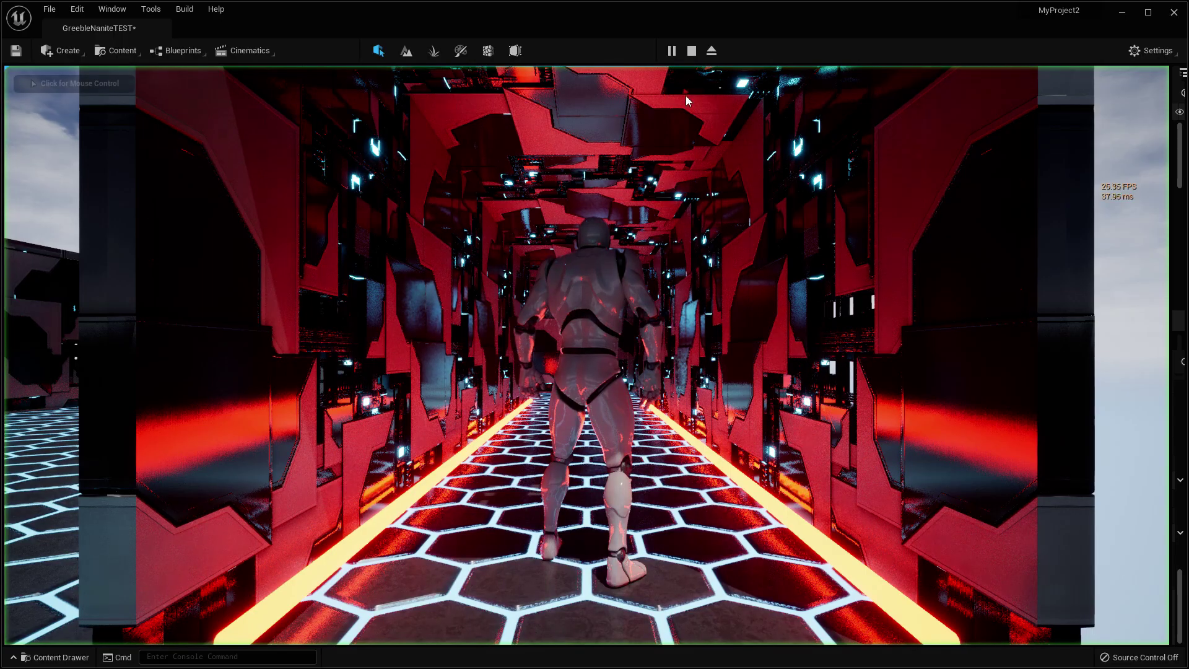
# In the running game, run the mannequin down the red corridor to its far end, then back inside
pyautogui.click(649, 460)
pyautogui.press('w')
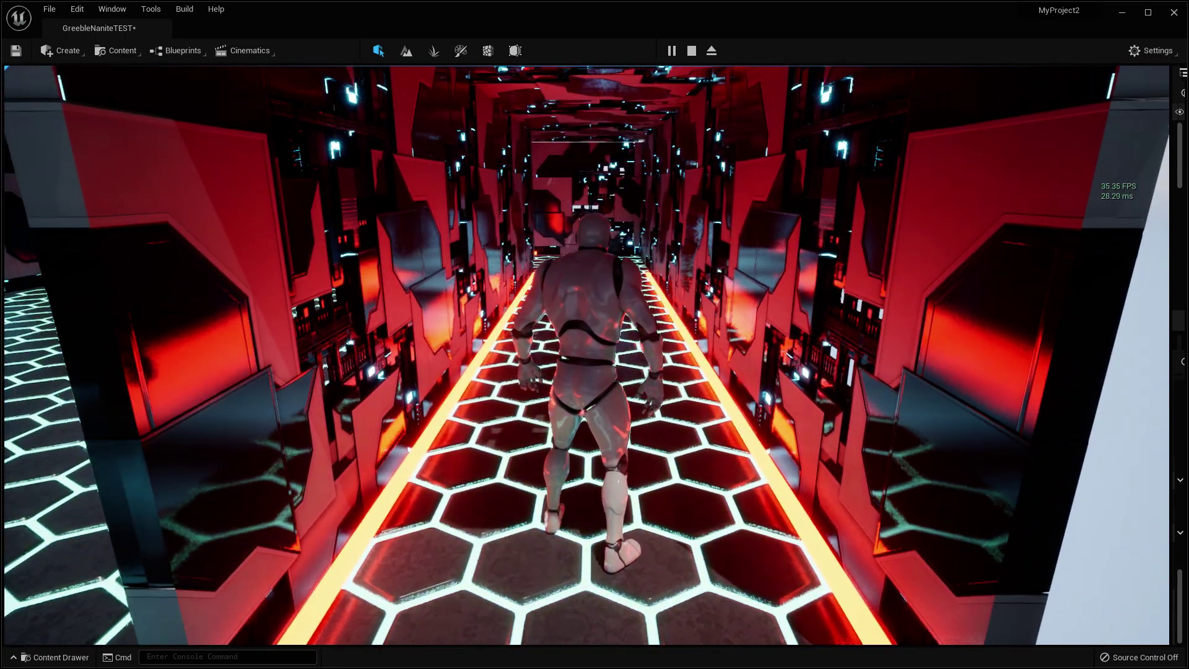
pyautogui.press('w')
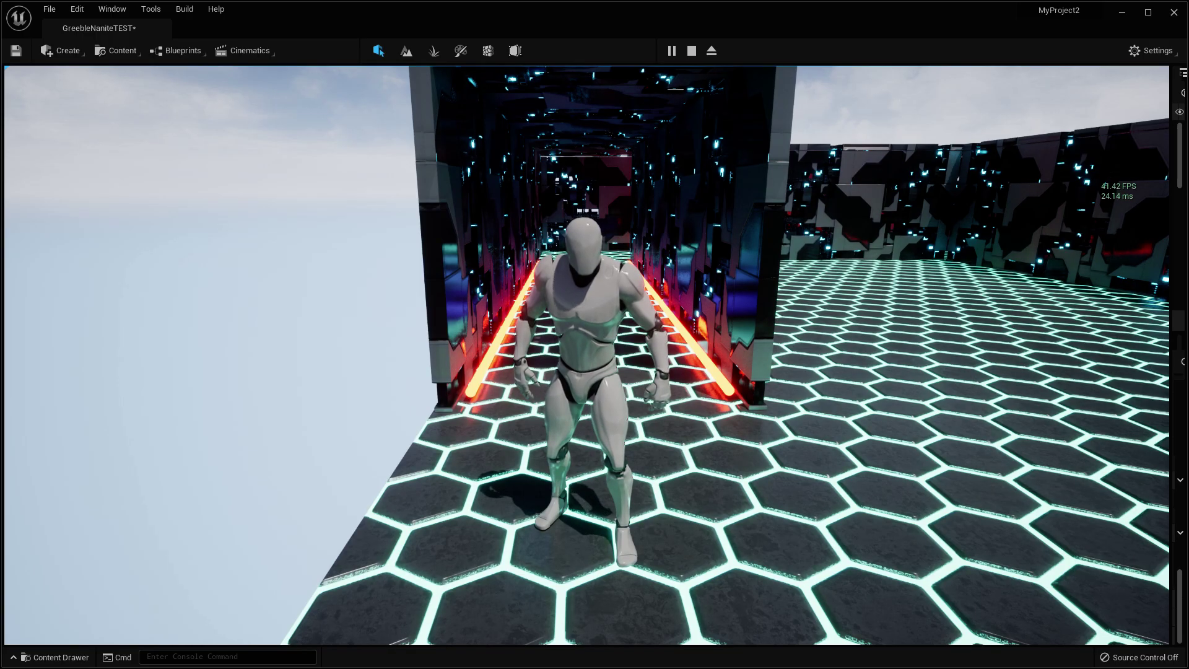
pyautogui.press('w')
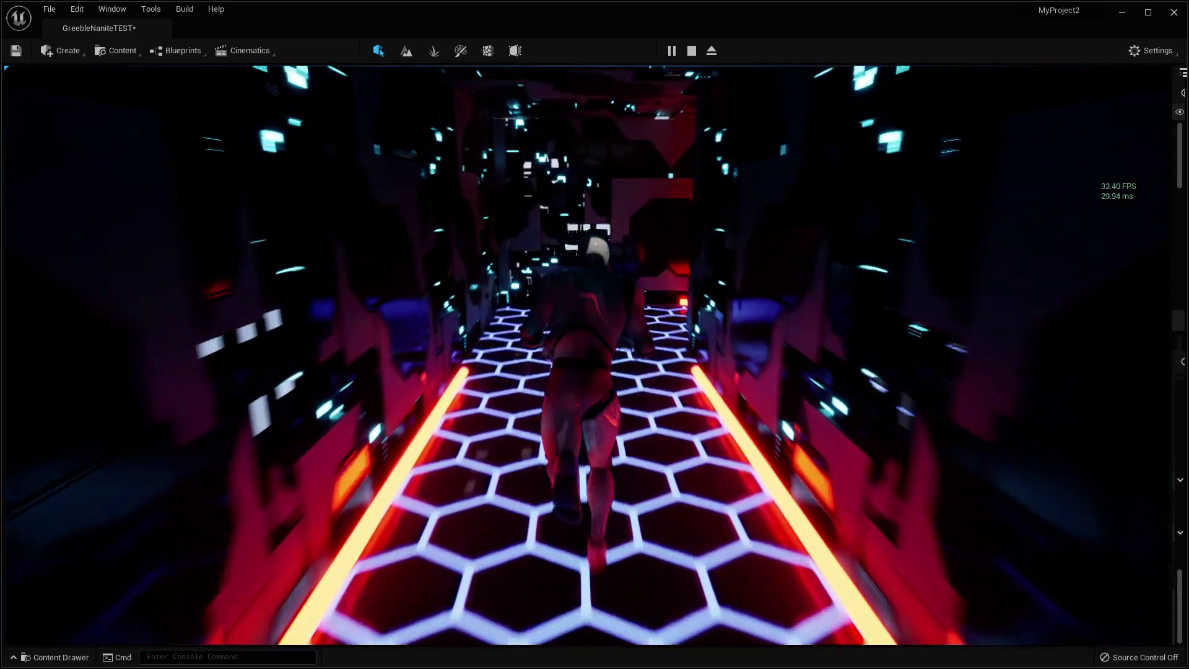